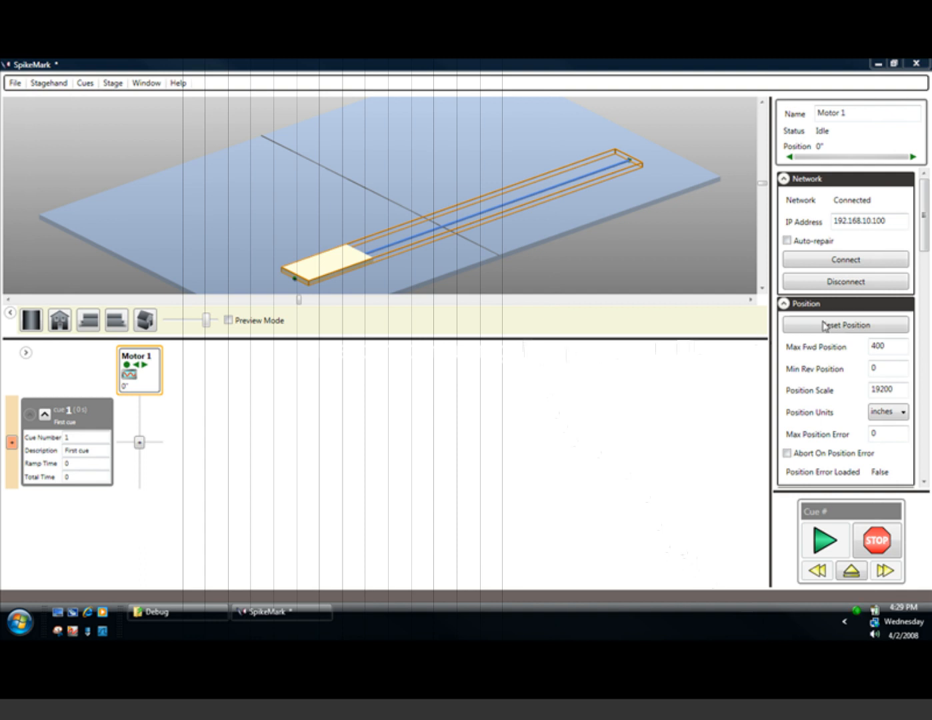
- Examine Motor 1's proportional, derivative and integral tuning settings and its target tolerance under Cue Behavior
{"action": "left_click_drag", "start_coordinate": [926, 233], "coordinate": [912, 393]}
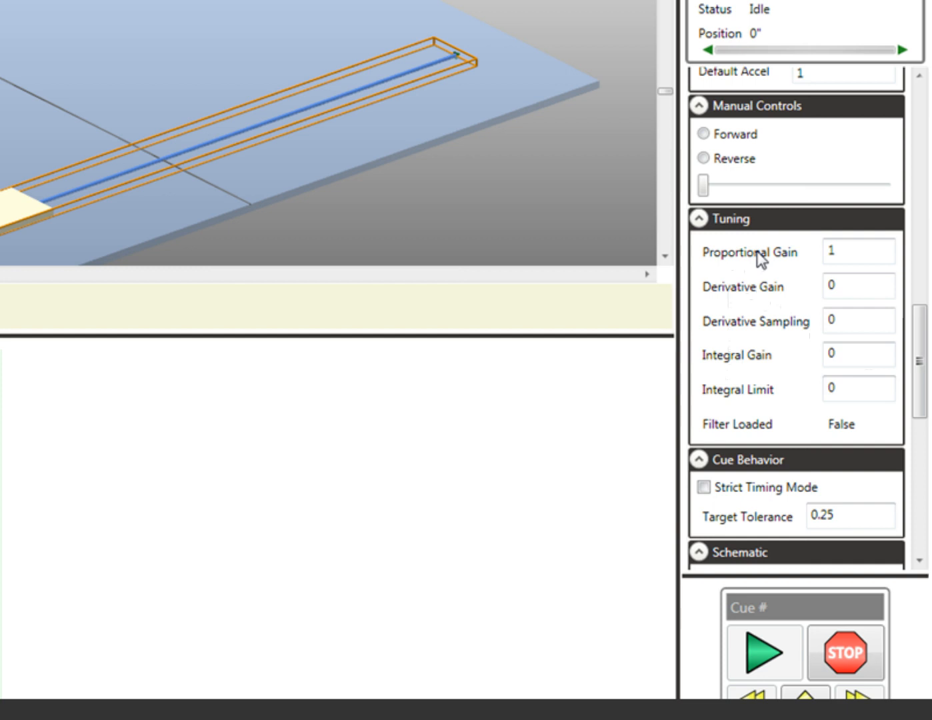
{"action": "left_click", "coordinate": [838, 256]}
{"action": "left_click", "coordinate": [842, 295]}
{"action": "left_click", "coordinate": [847, 253]}
{"action": "left_click", "coordinate": [836, 281]}
{"action": "left_click", "coordinate": [854, 322]}
{"action": "left_click", "coordinate": [833, 286]}
{"action": "left_click", "coordinate": [837, 361]}
{"action": "left_click", "coordinate": [830, 514]}
{"action": "left_click", "coordinate": [830, 514]}
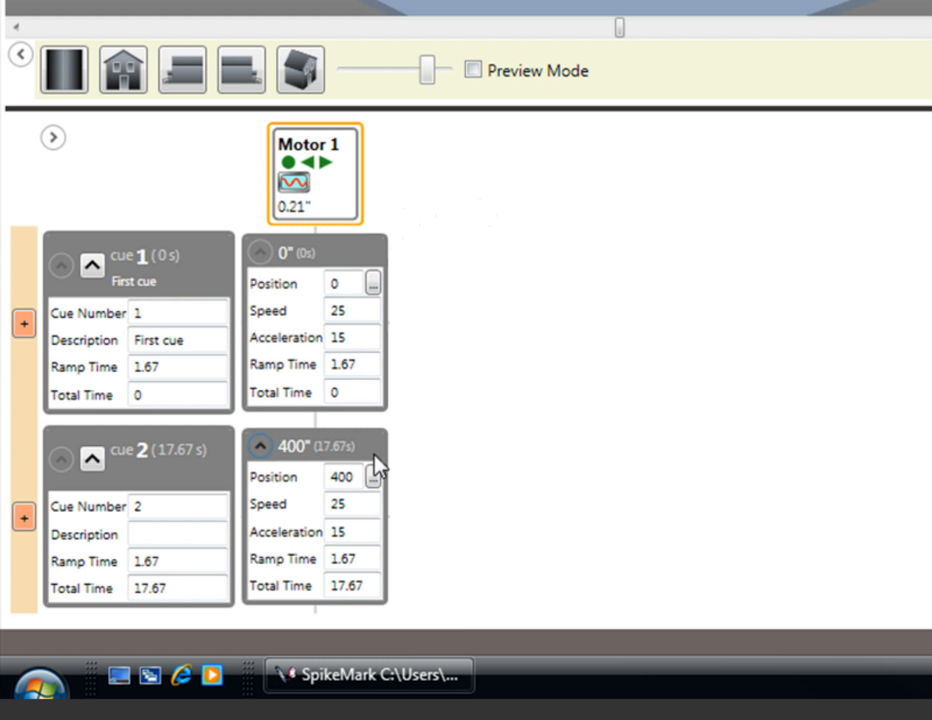
- Load cue 1, replace it with cue 2, and run cue 2 to move Motor 1 to 400 inches
{"action": "left_click", "coordinate": [91, 266]}
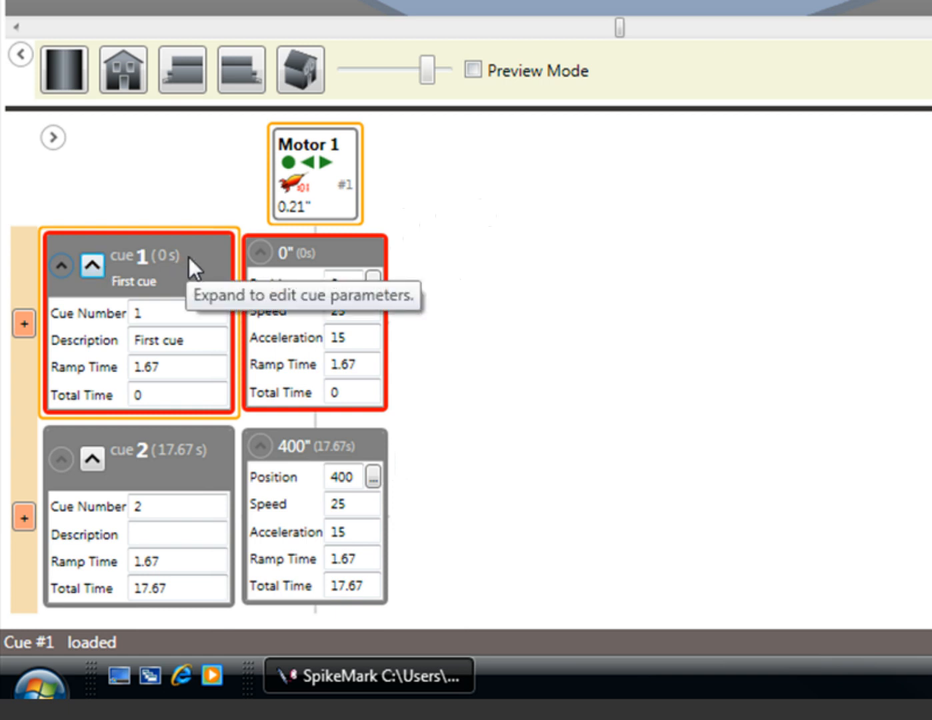
{"action": "left_click", "coordinate": [93, 458]}
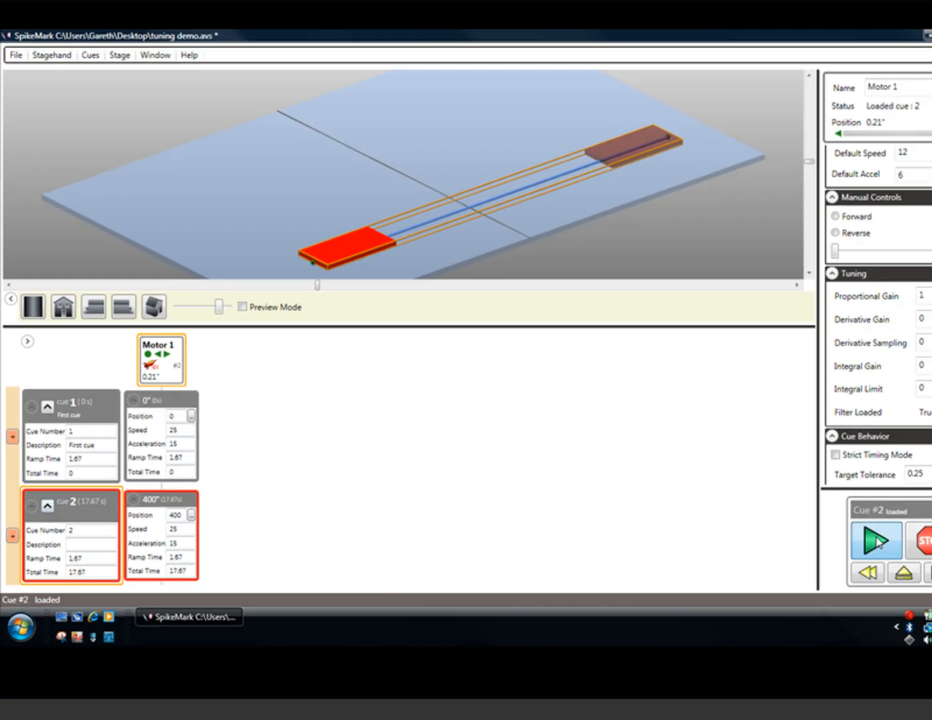
{"action": "left_click", "coordinate": [827, 543]}
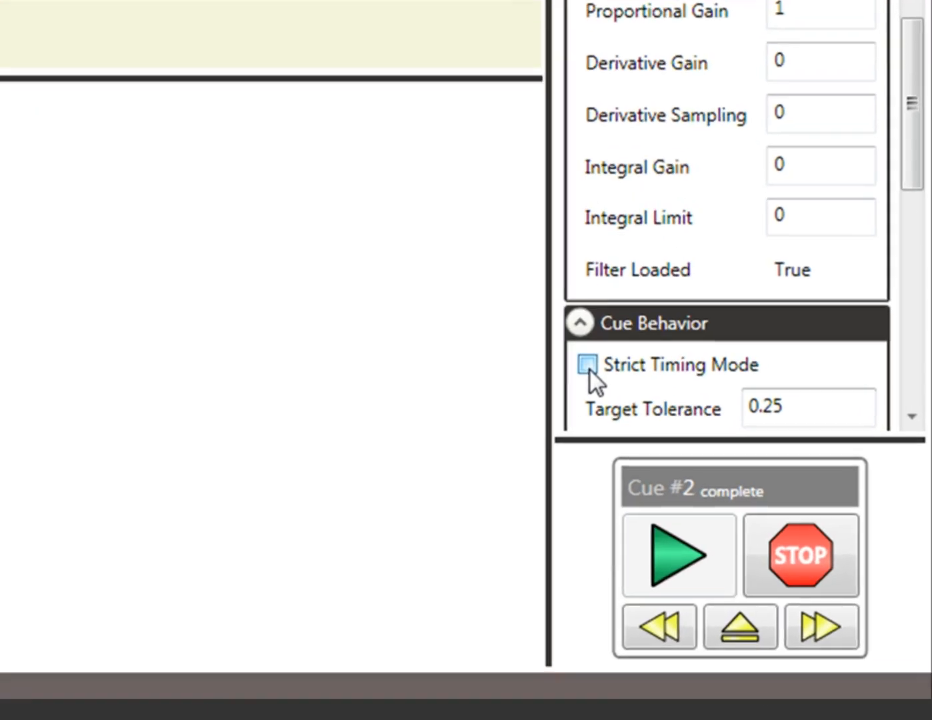
- Enable Strict Timing Mode for Motor 1 and run cue 1 back to position 0
{"action": "left_click", "coordinate": [588, 365]}
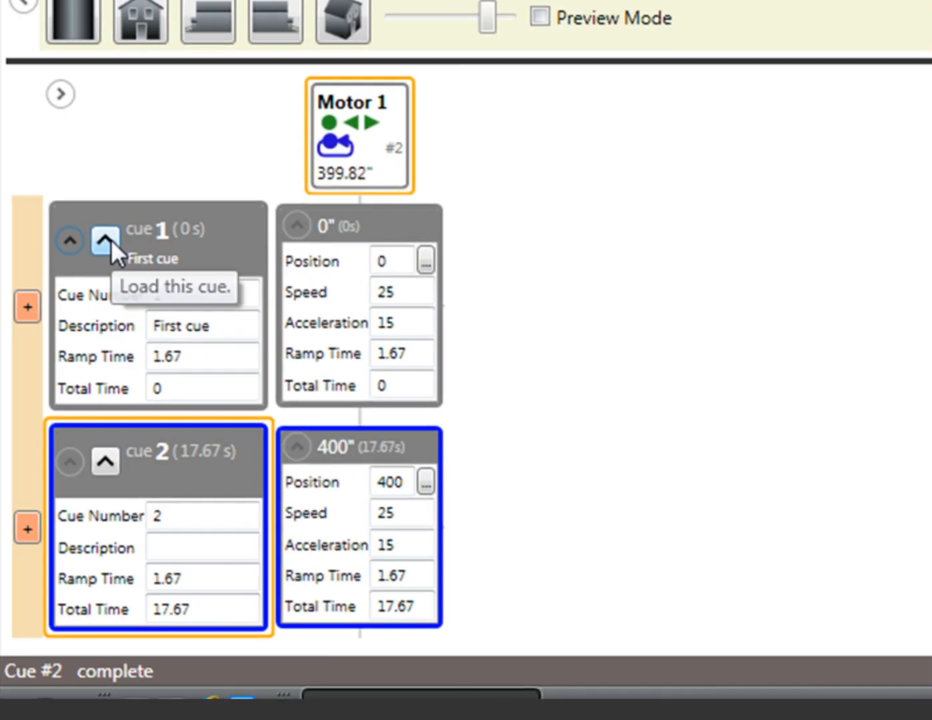
{"action": "left_click", "coordinate": [111, 239]}
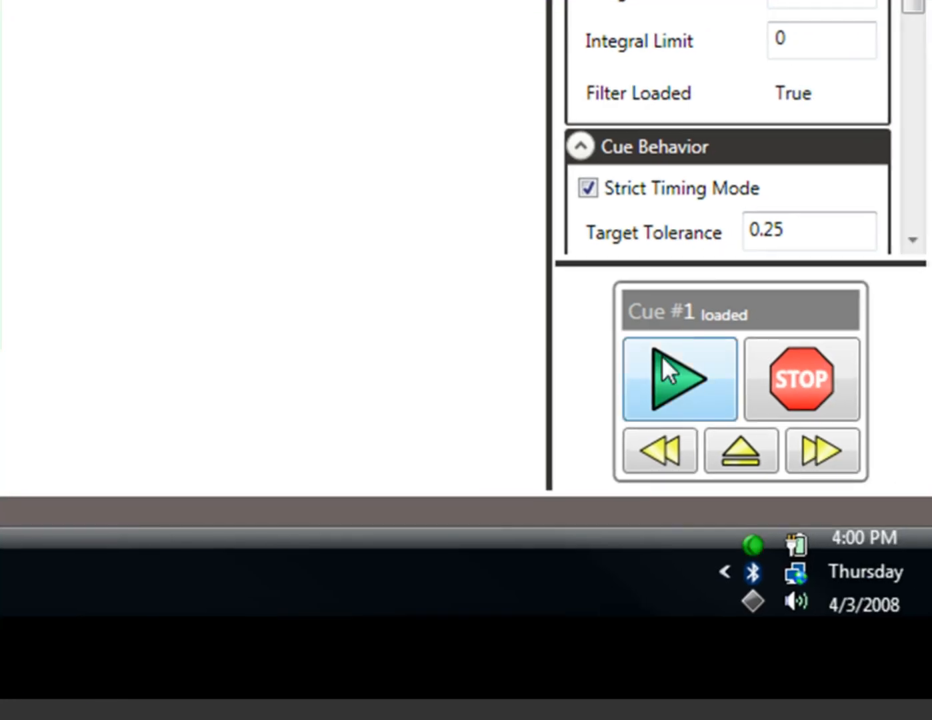
{"action": "left_click", "coordinate": [657, 359]}
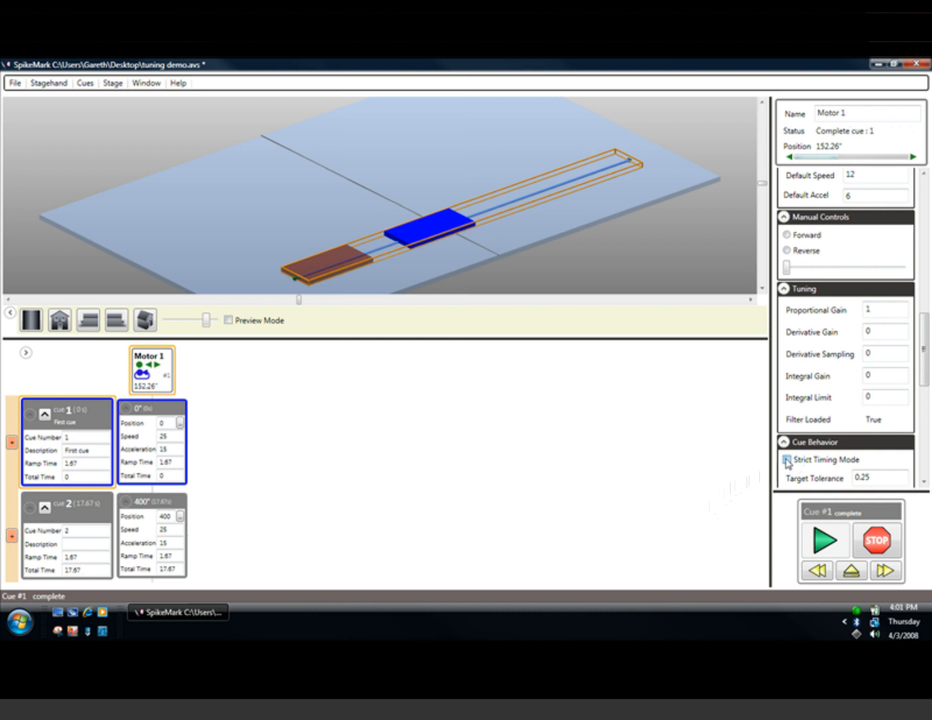
- Turn off Strict Timing Mode, set the proportional gain to 5, and test it by running cue 2
{"action": "left_click", "coordinate": [787, 461]}
{"action": "double_click", "coordinate": [875, 309]}
{"action": "type", "text": "5"}
{"action": "key", "text": "Tab"}
{"action": "left_click", "coordinate": [44, 509]}
{"action": "left_click", "coordinate": [44, 509]}
{"action": "left_click", "coordinate": [807, 538]}
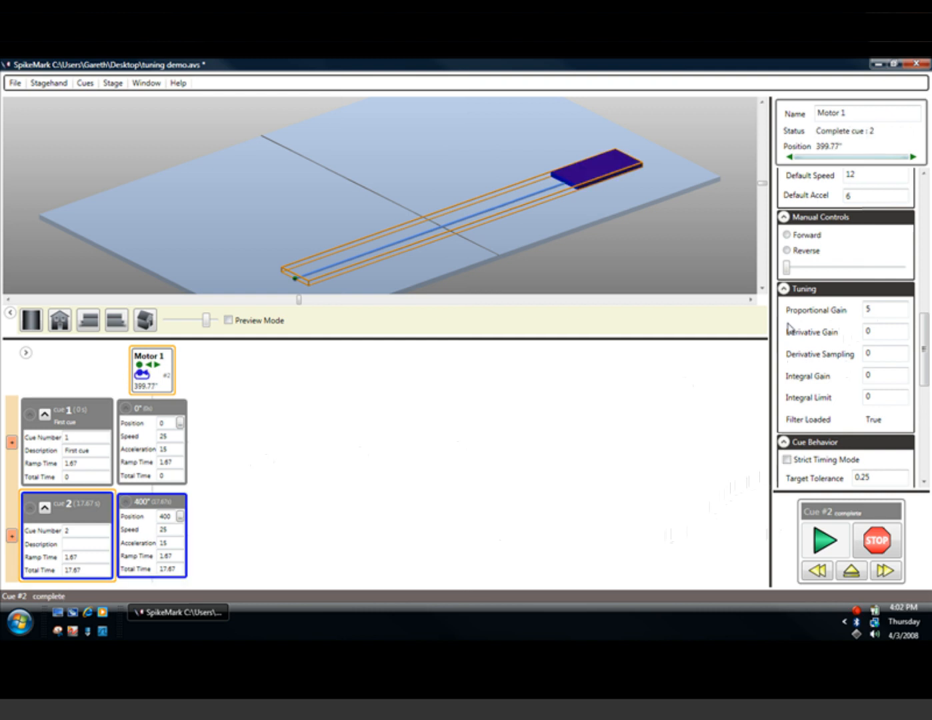
- Set Motor 1's proportional gain to 10 and test it by running cue 1 followed by cue 2
{"action": "left_click_drag", "start_coordinate": [870, 308], "coordinate": [853, 315]}
{"action": "key", "text": "Tab"}
{"action": "left_click", "coordinate": [48, 412]}
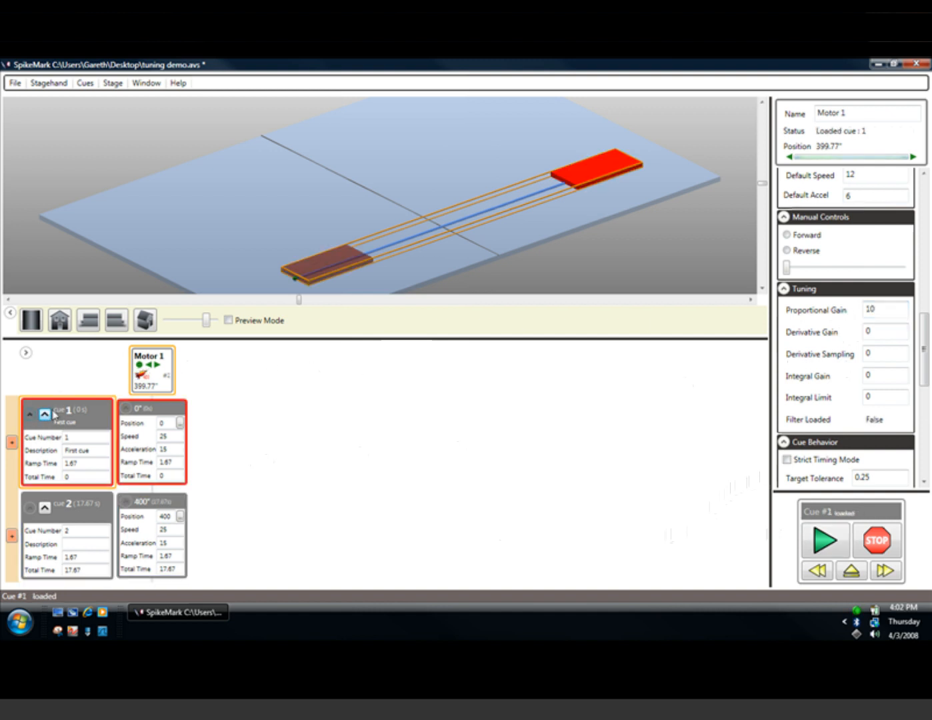
{"action": "left_click", "coordinate": [808, 537]}
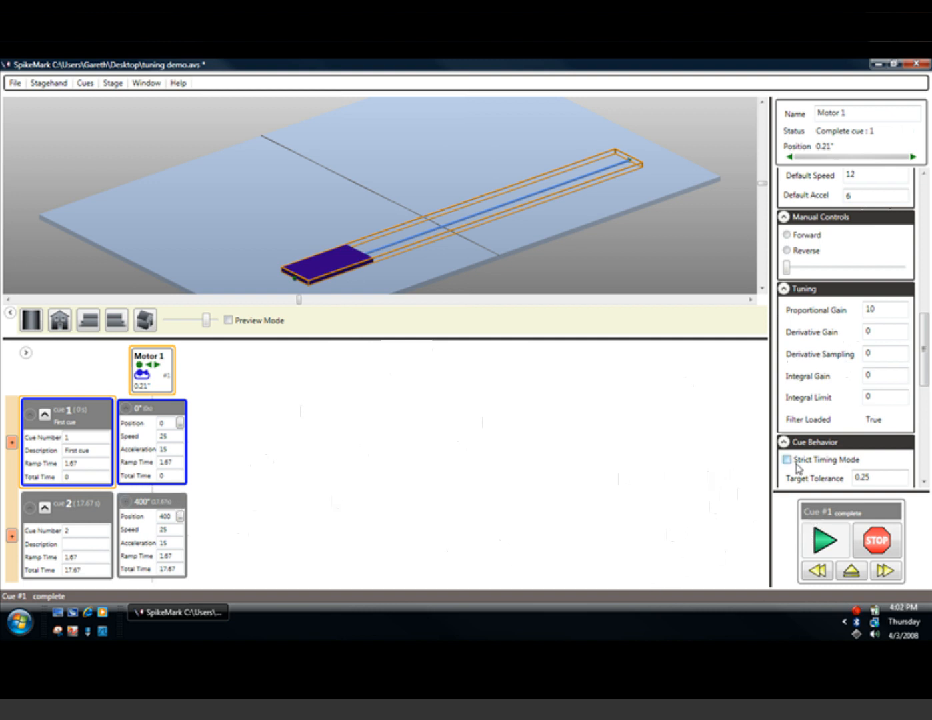
{"action": "left_click", "coordinate": [52, 515]}
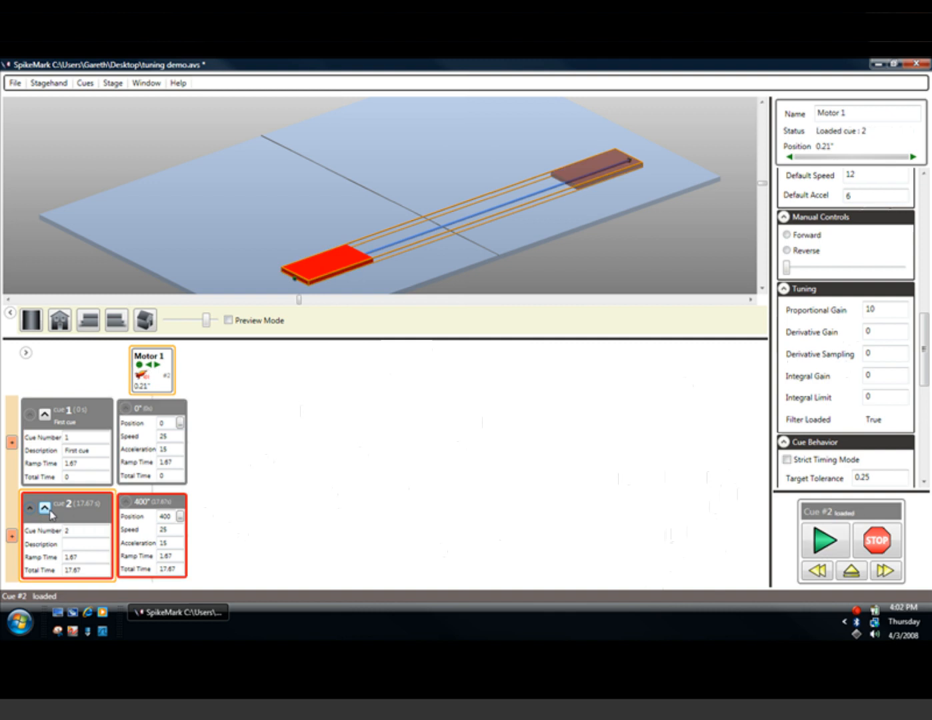
{"action": "left_click", "coordinate": [824, 536]}
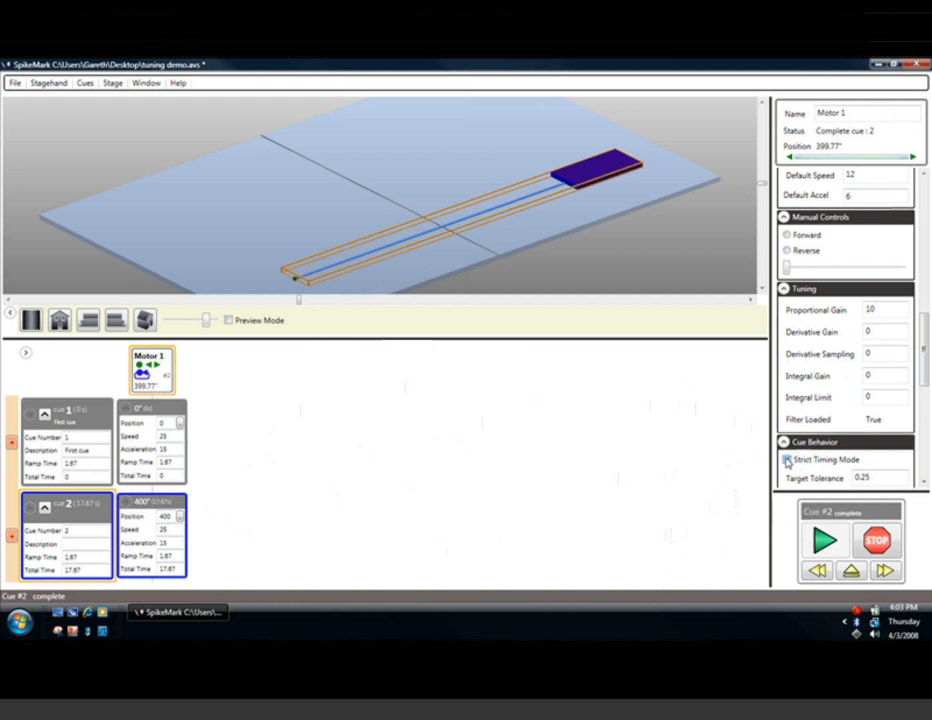
- Run cue 1 with Strict Timing Mode enabled at a proportional gain of 10
{"action": "left_click", "coordinate": [44, 414]}
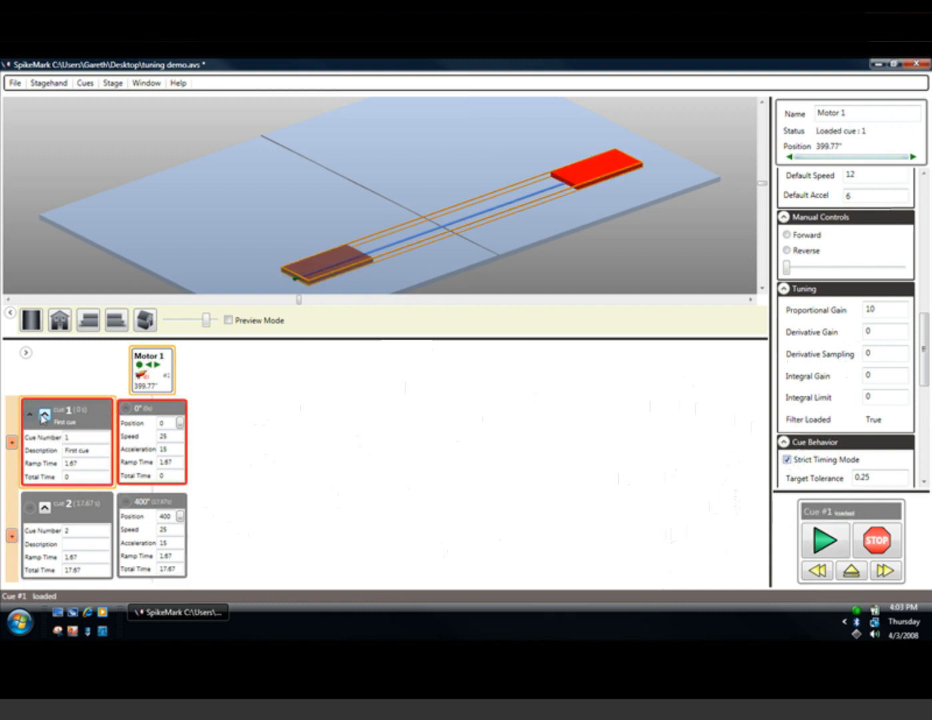
{"action": "left_click", "coordinate": [837, 533]}
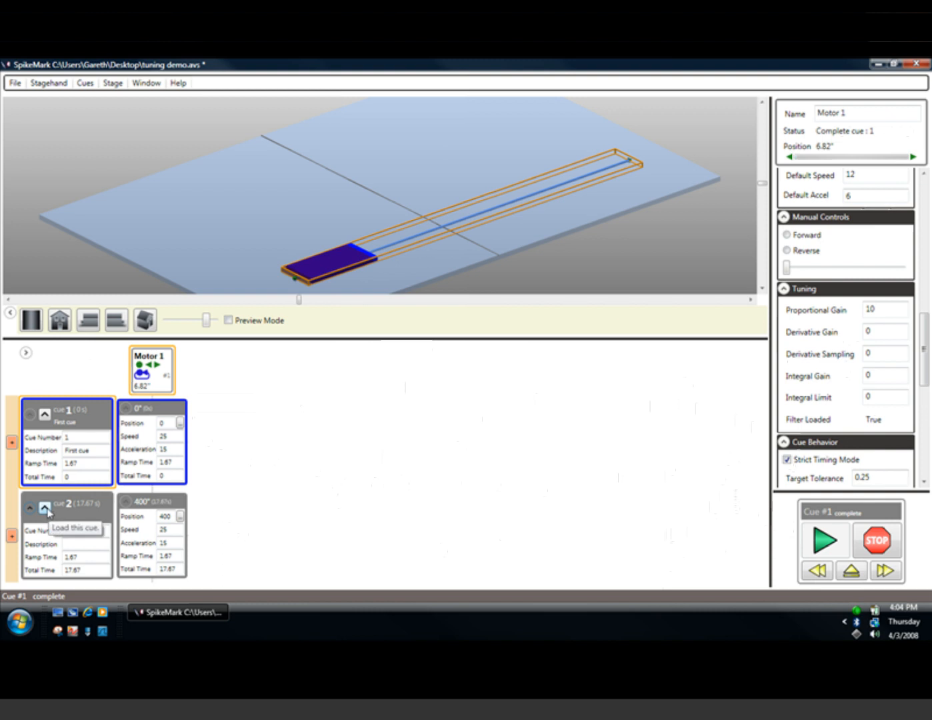
- Set Motor 1's proportional gain to 15 and run cue 2 to test the move
{"action": "double_click", "coordinate": [886, 311]}
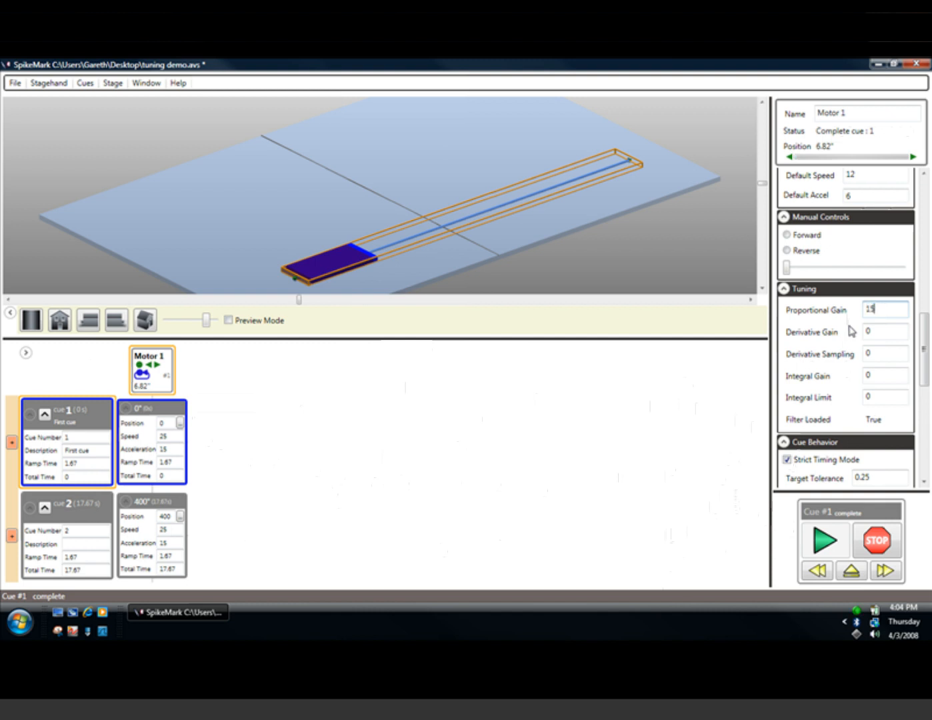
{"action": "type", "text": "15"}
{"action": "key", "text": "Tab"}
{"action": "left_click", "coordinate": [44, 508]}
{"action": "left_click", "coordinate": [44, 508]}
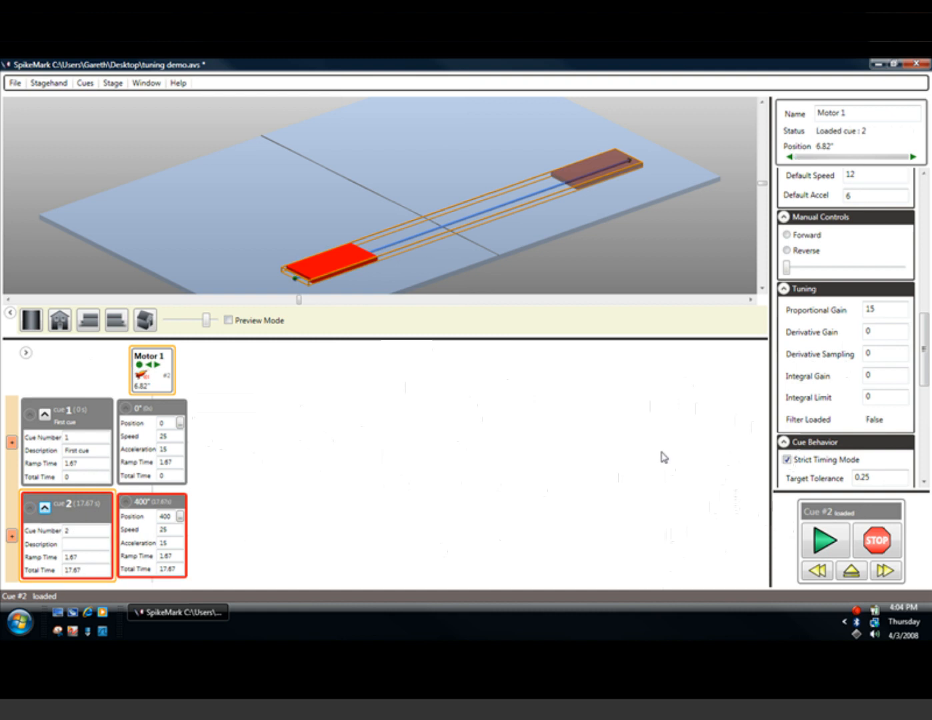
{"action": "left_click", "coordinate": [812, 540]}
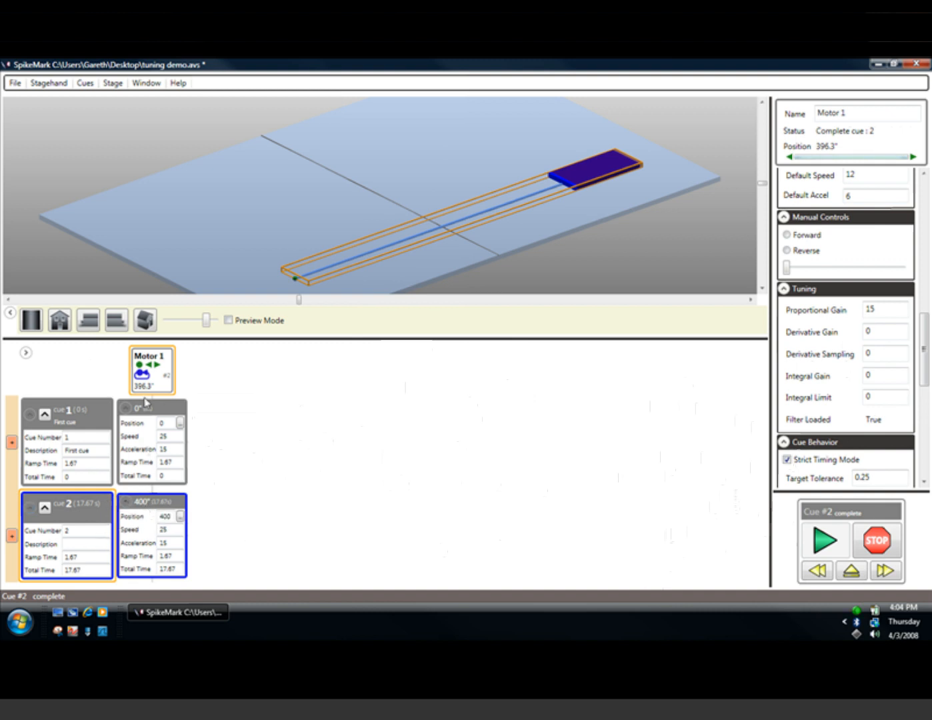
- Set Motor 1's proportional gain to 30 and run cue 1 to test the return move
{"action": "left_click", "coordinate": [887, 309]}
{"action": "key", "text": "ctrl+a"}
{"action": "key", "text": "Tab"}
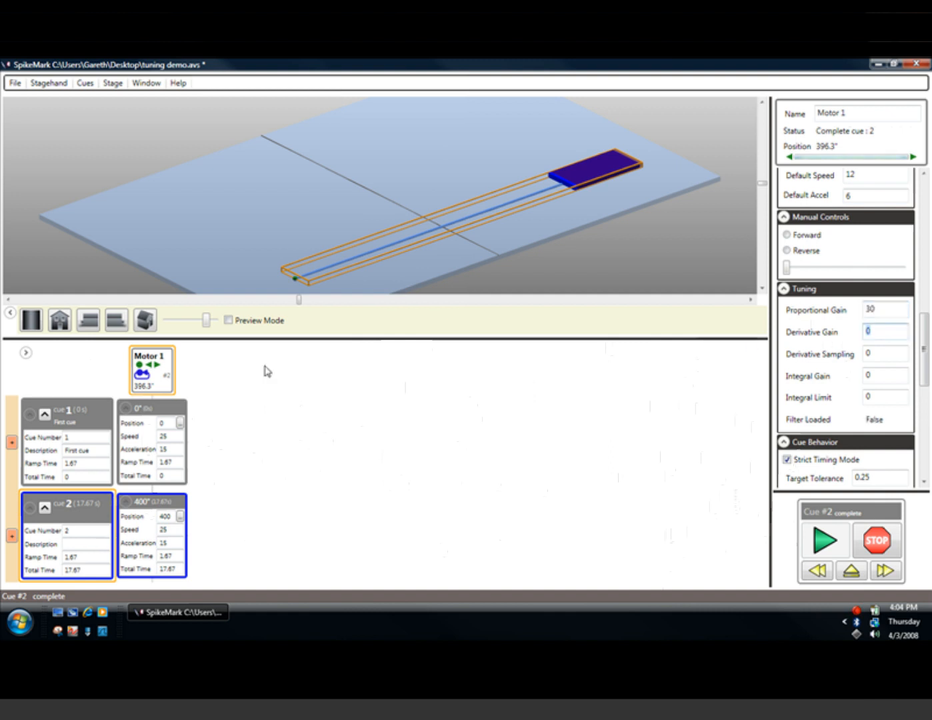
{"action": "left_click", "coordinate": [43, 413]}
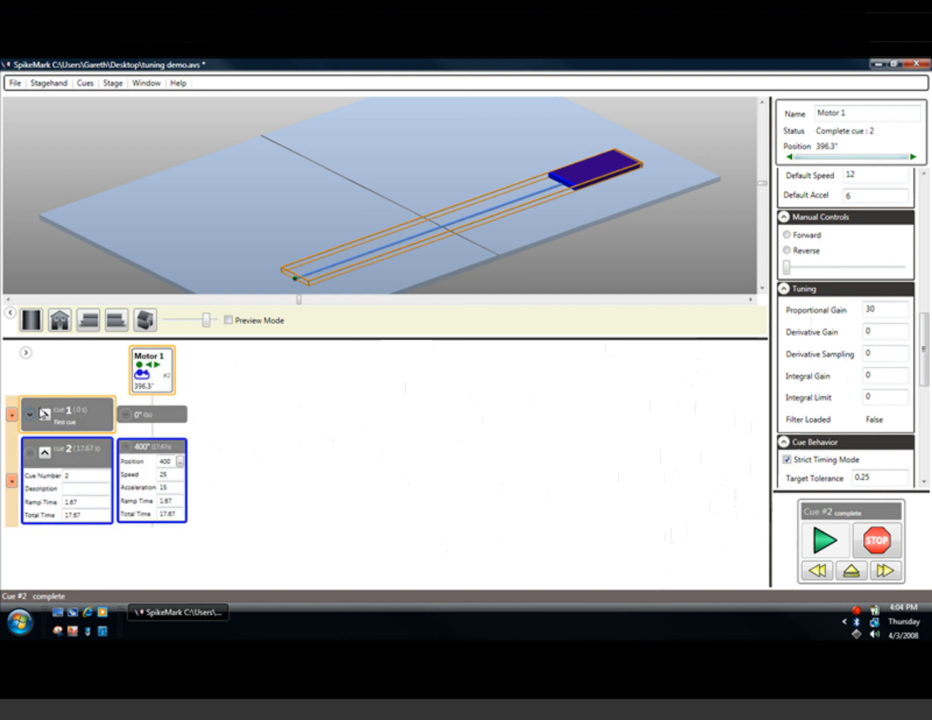
{"action": "left_click", "coordinate": [31, 415]}
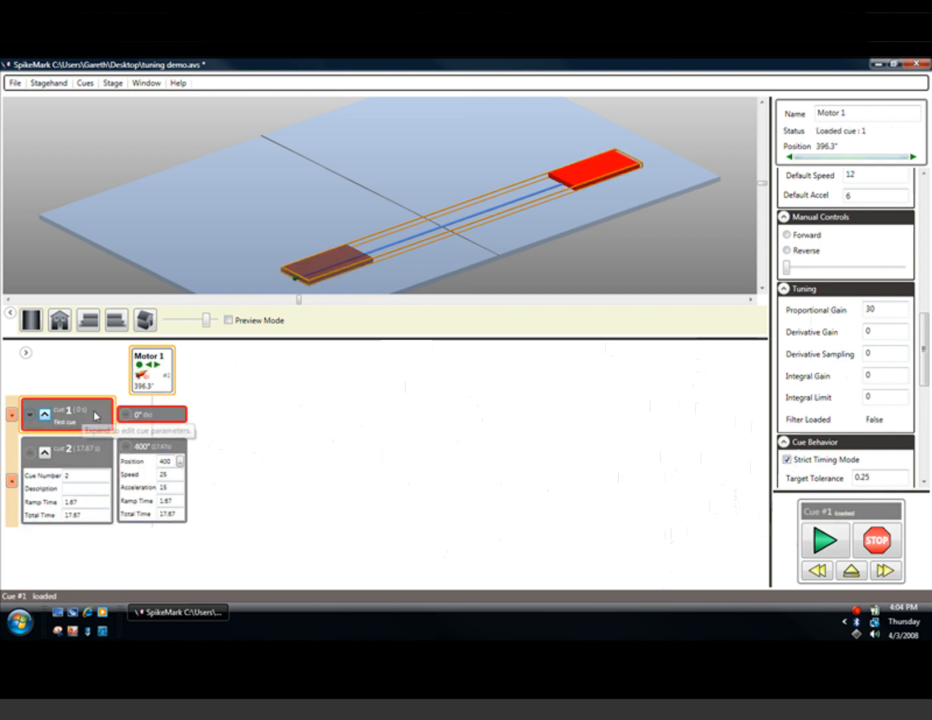
{"action": "double_click", "coordinate": [93, 413]}
{"action": "left_click", "coordinate": [813, 535]}
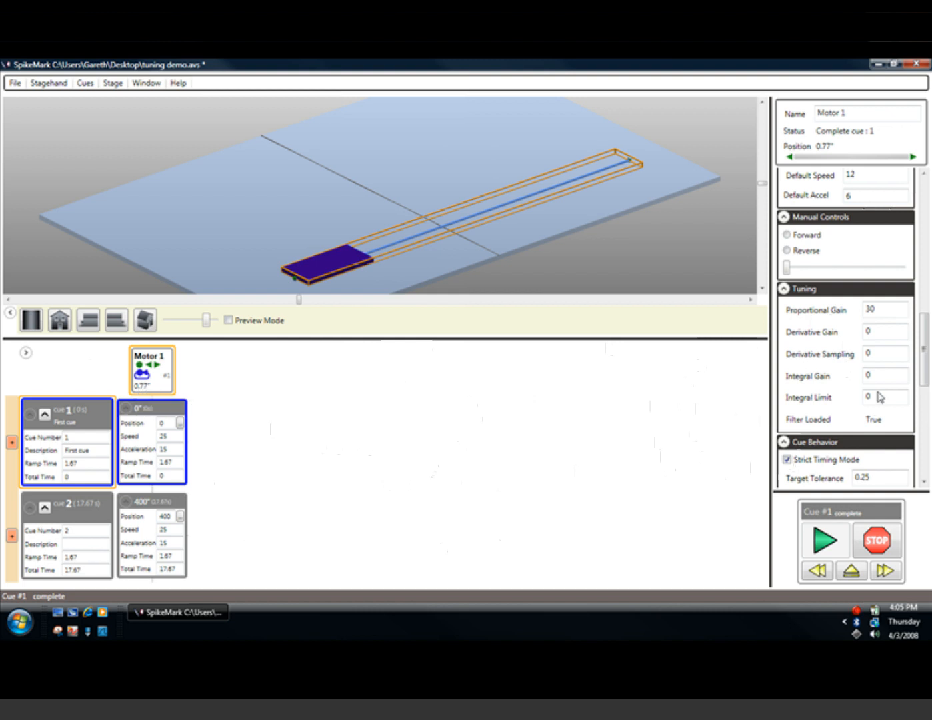
- Set Motor 1's proportional gain to 40 and run cue 2 to test the forward move
{"action": "left_click_drag", "start_coordinate": [870, 308], "coordinate": [838, 315]}
{"action": "type", "text": "40"}
{"action": "key", "text": "Tab"}
{"action": "left_click", "coordinate": [47, 503]}
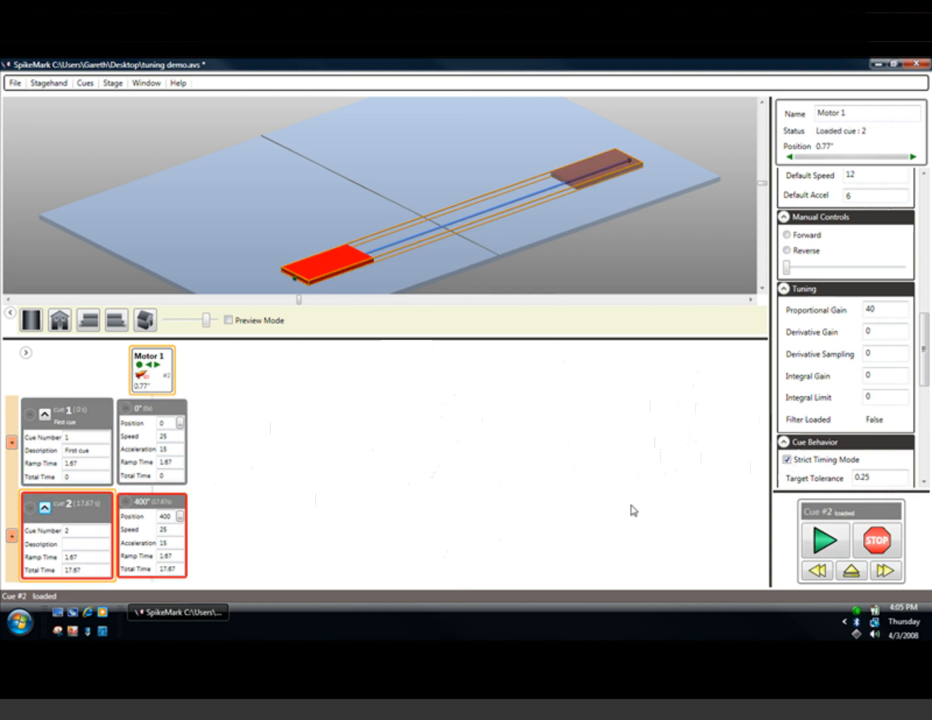
{"action": "left_click", "coordinate": [835, 536]}
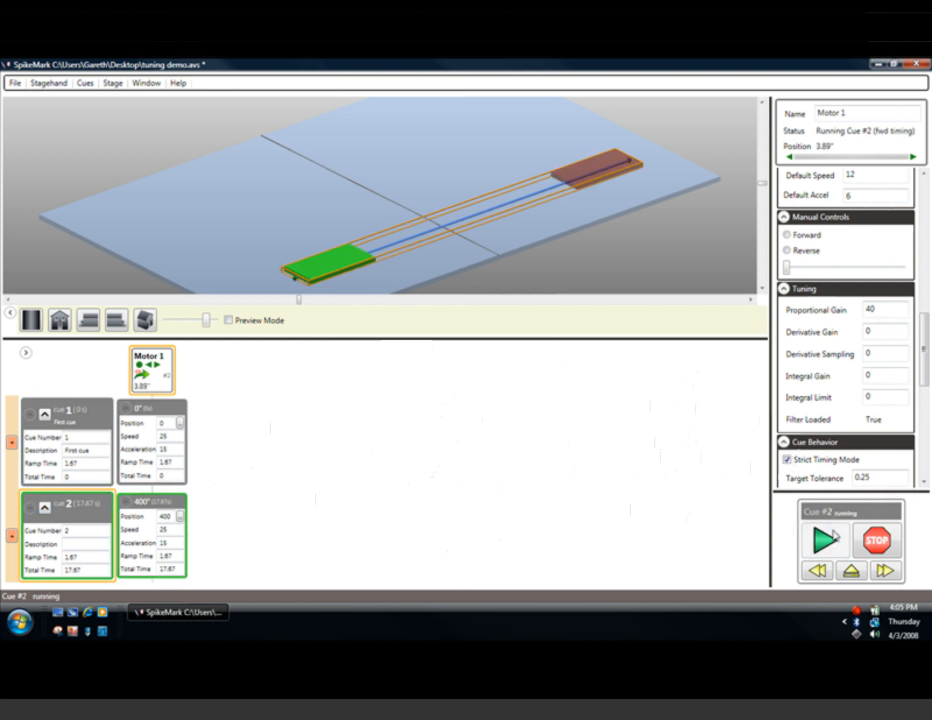
- Set Motor 1's proportional gain to 50 and run cue 1 back to position 0
{"action": "left_click_drag", "start_coordinate": [925, 362], "coordinate": [927, 250]}
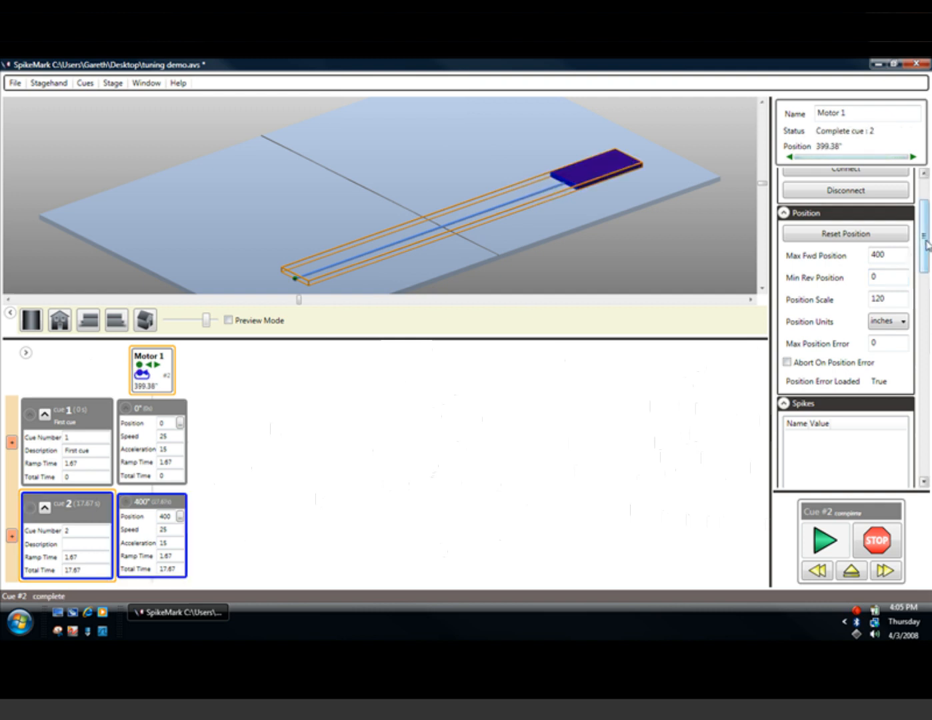
{"action": "left_click_drag", "start_coordinate": [926, 245], "coordinate": [927, 361]}
{"action": "double_click", "coordinate": [880, 303]}
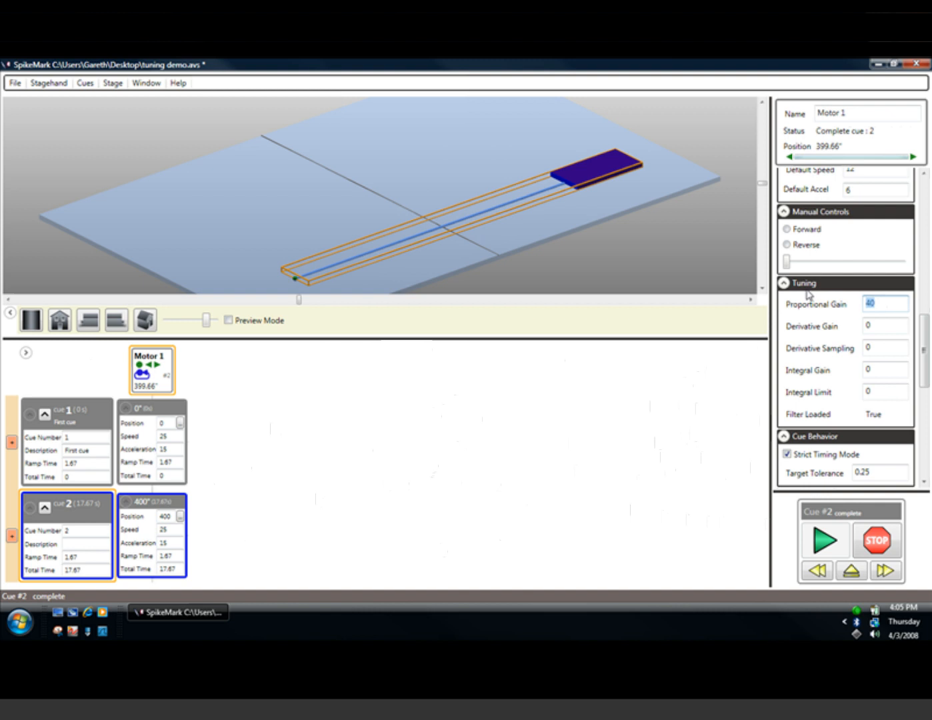
{"action": "key", "text": "Tab"}
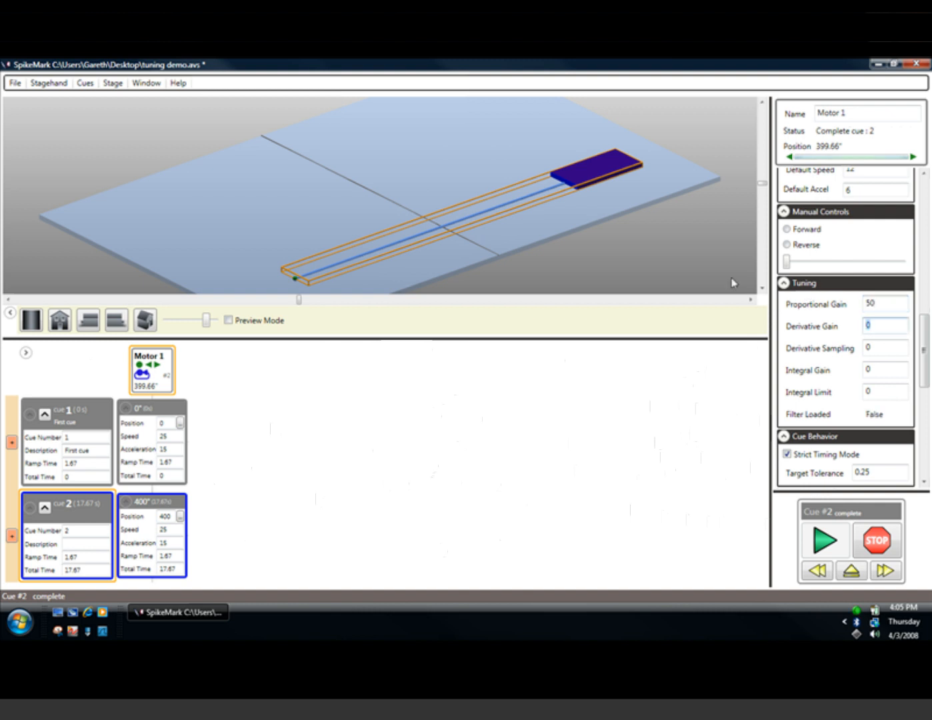
{"action": "left_click", "coordinate": [30, 415]}
{"action": "left_click", "coordinate": [824, 537]}
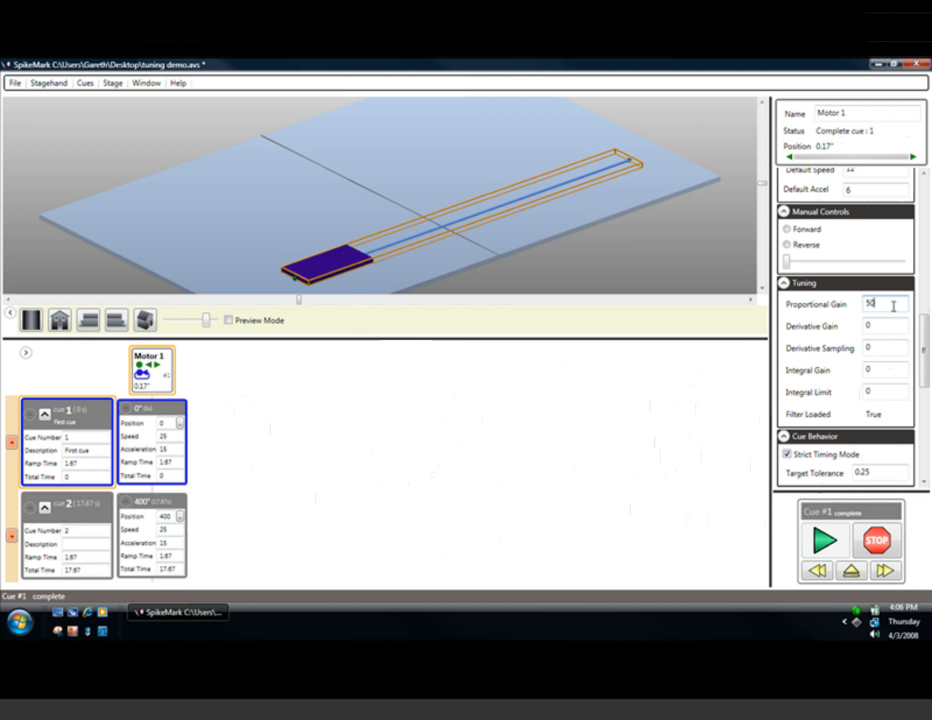
- Set Motor 1's proportional gain to 120 and run cue 2 to the 400-inch position
{"action": "left_click_drag", "start_coordinate": [889, 306], "coordinate": [858, 312]}
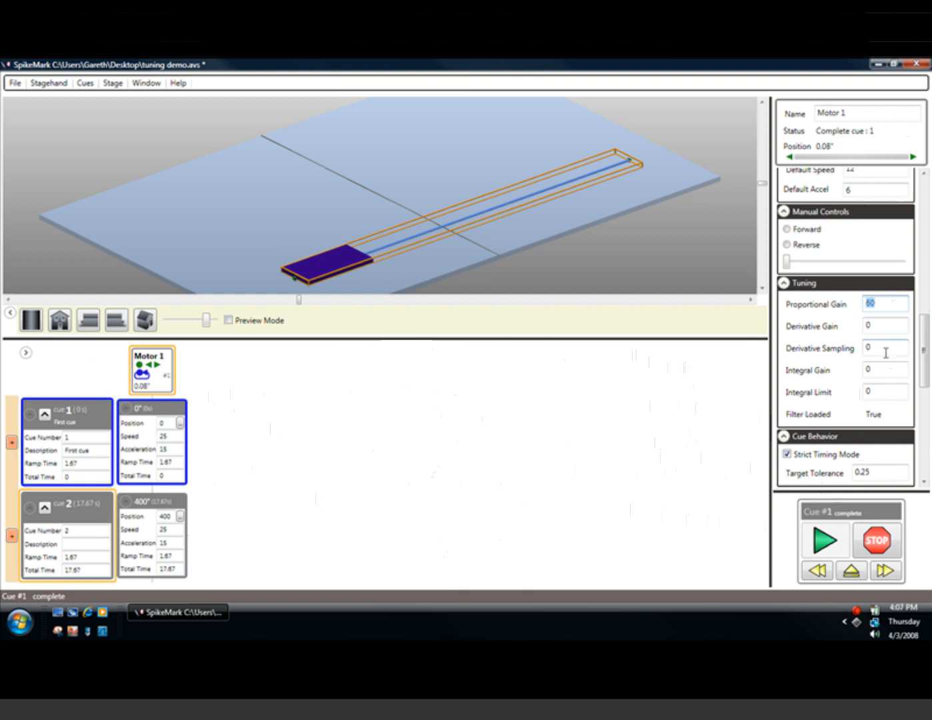
{"action": "key", "text": "Tab"}
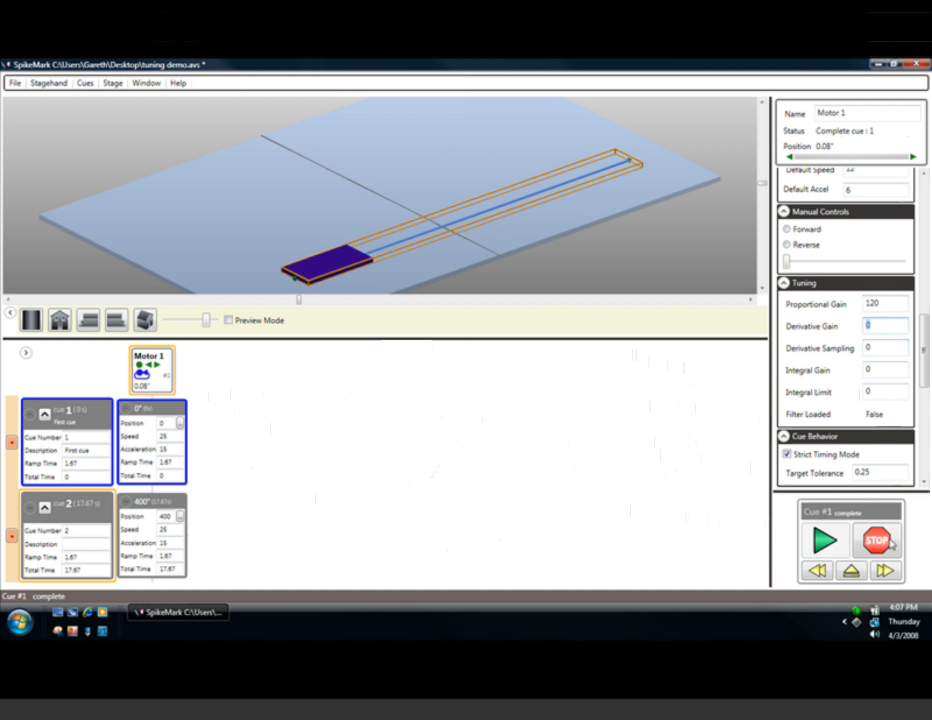
{"action": "left_click", "coordinate": [884, 572]}
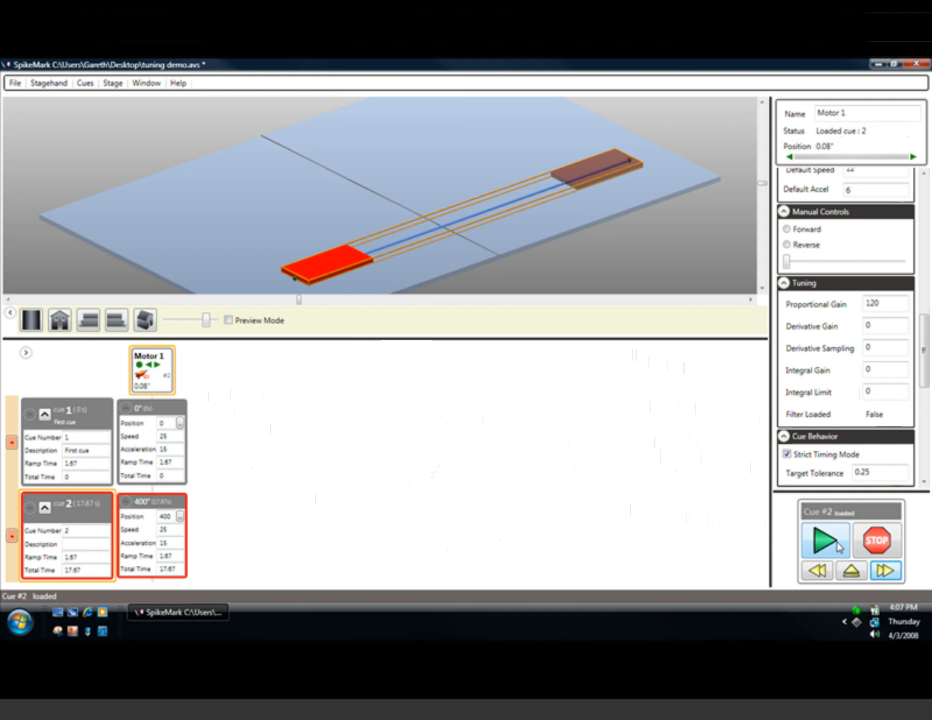
{"action": "left_click", "coordinate": [837, 547]}
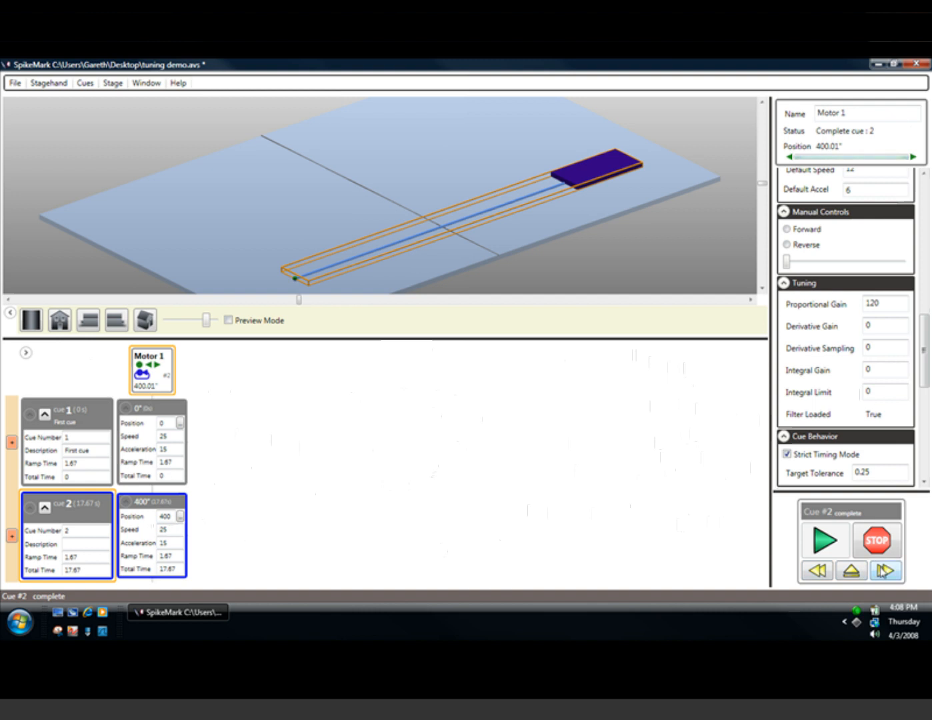
- Try a proportional gain of 240 for Motor 1 by running cue 1
{"action": "double_click", "coordinate": [884, 303]}
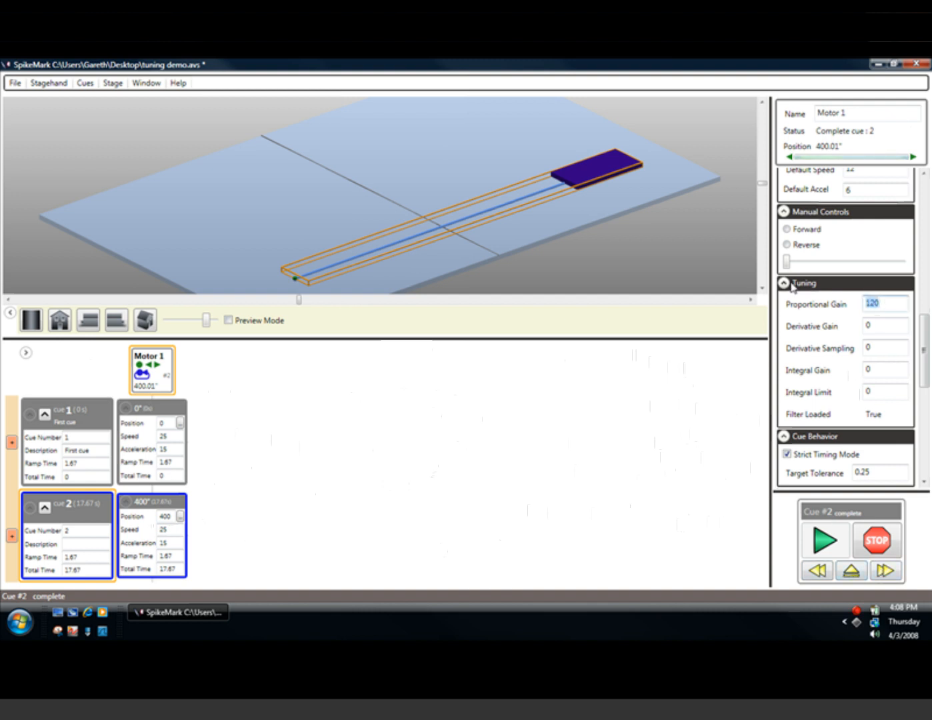
{"action": "key", "text": "Tab"}
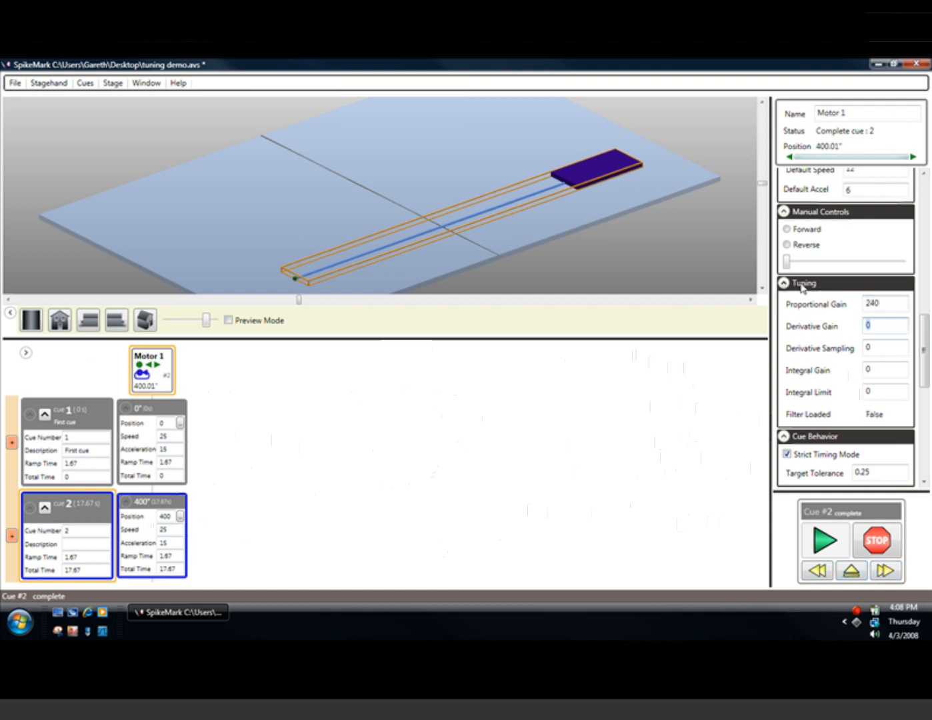
{"action": "left_click", "coordinate": [826, 572]}
{"action": "left_click", "coordinate": [824, 542]}
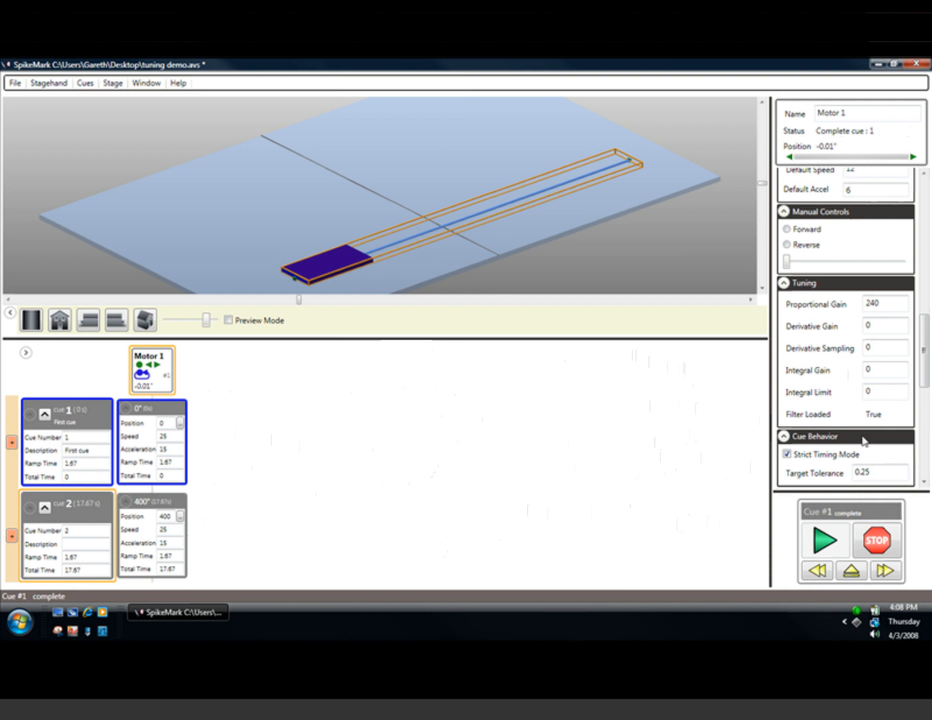
- Try a proportional gain of 480 for Motor 1 by running cue 2
{"action": "left_click_drag", "start_coordinate": [893, 306], "coordinate": [816, 305]}
{"action": "key", "text": "Tab"}
{"action": "left_click", "coordinate": [886, 570]}
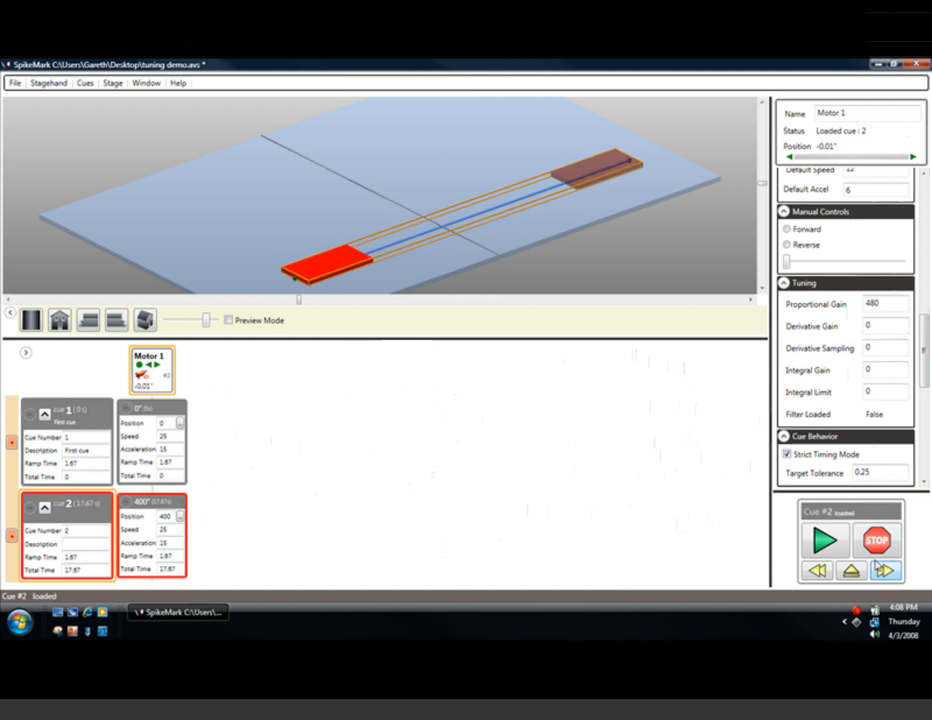
{"action": "left_click", "coordinate": [826, 541]}
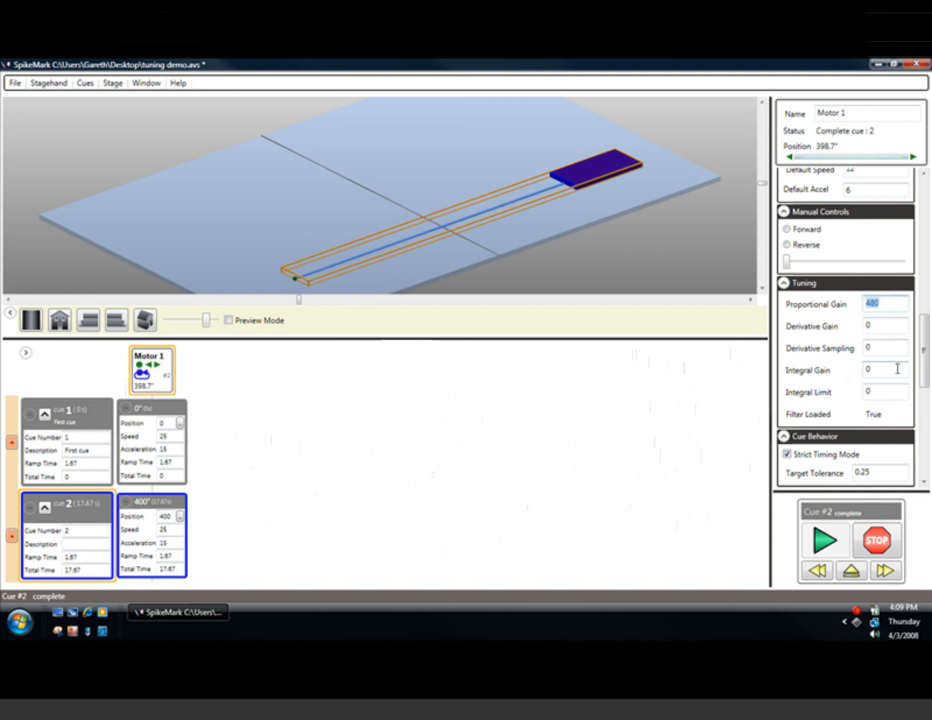
- Set Motor 1's proportional gain back to 120 and run cue 1
{"action": "key", "text": "Tab"}
{"action": "left_click", "coordinate": [820, 570]}
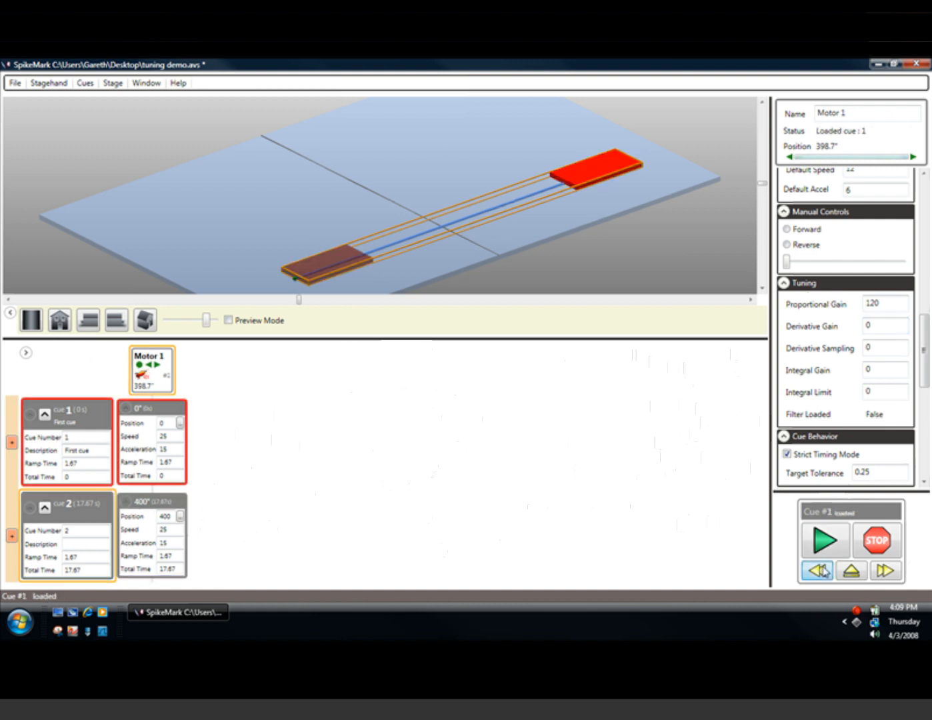
{"action": "left_click", "coordinate": [823, 541]}
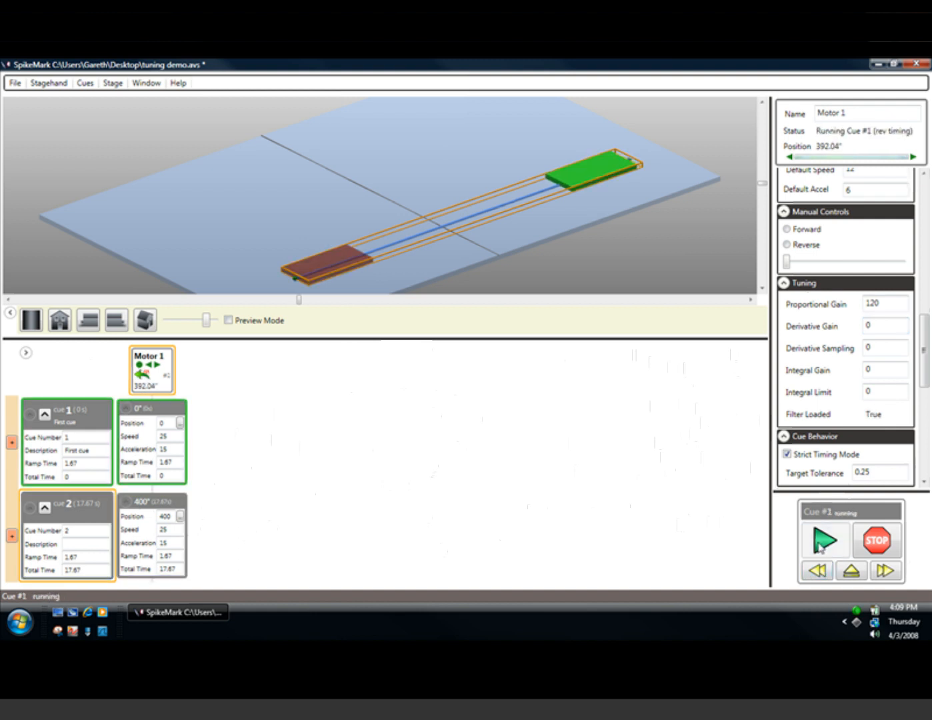